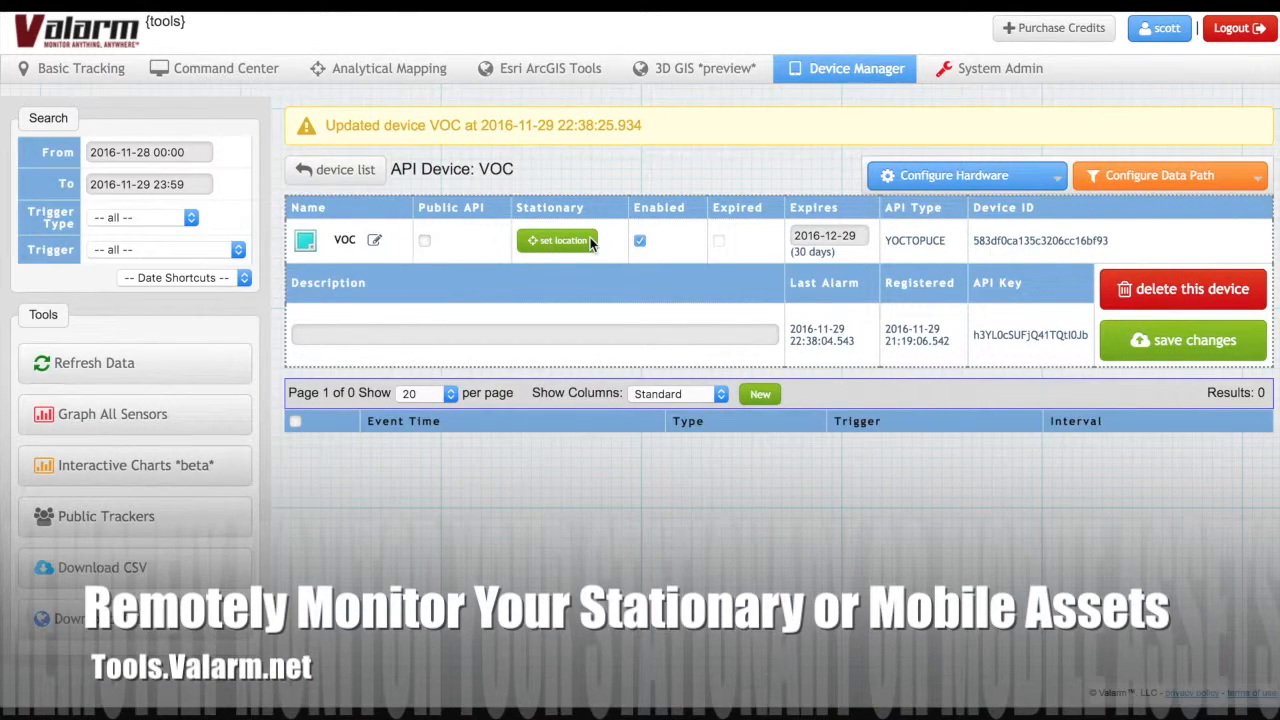
Assign the VOC device a stationary location in Salt Lake City, at about 40.754, -111.932, after finding the city on the location map.
left_click(588, 241)
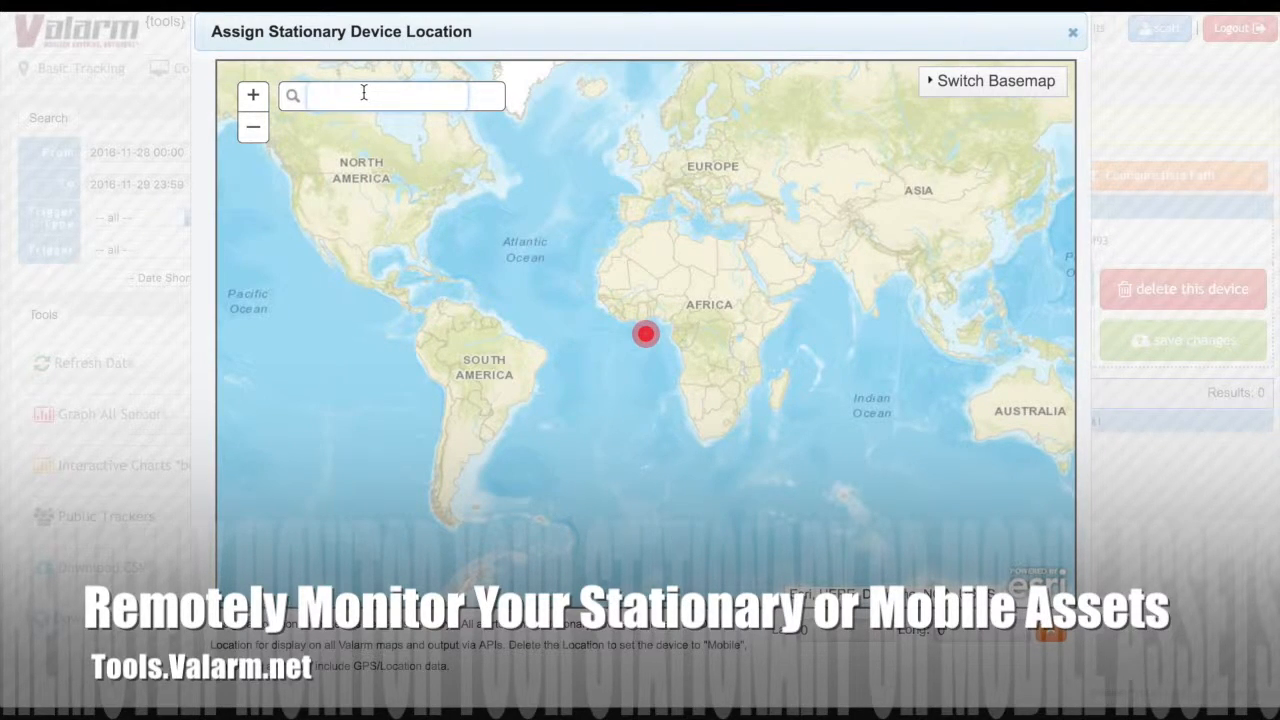
type("salt lake city")
key("Return")
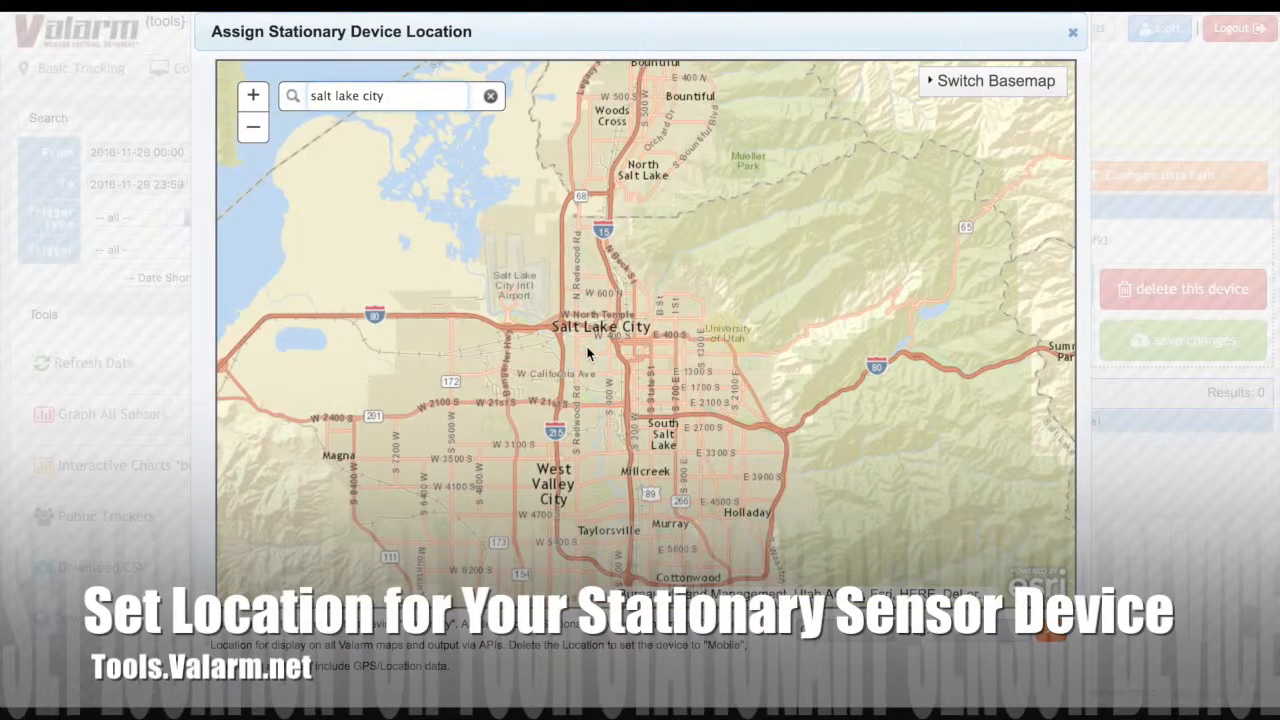
left_click(587, 349)
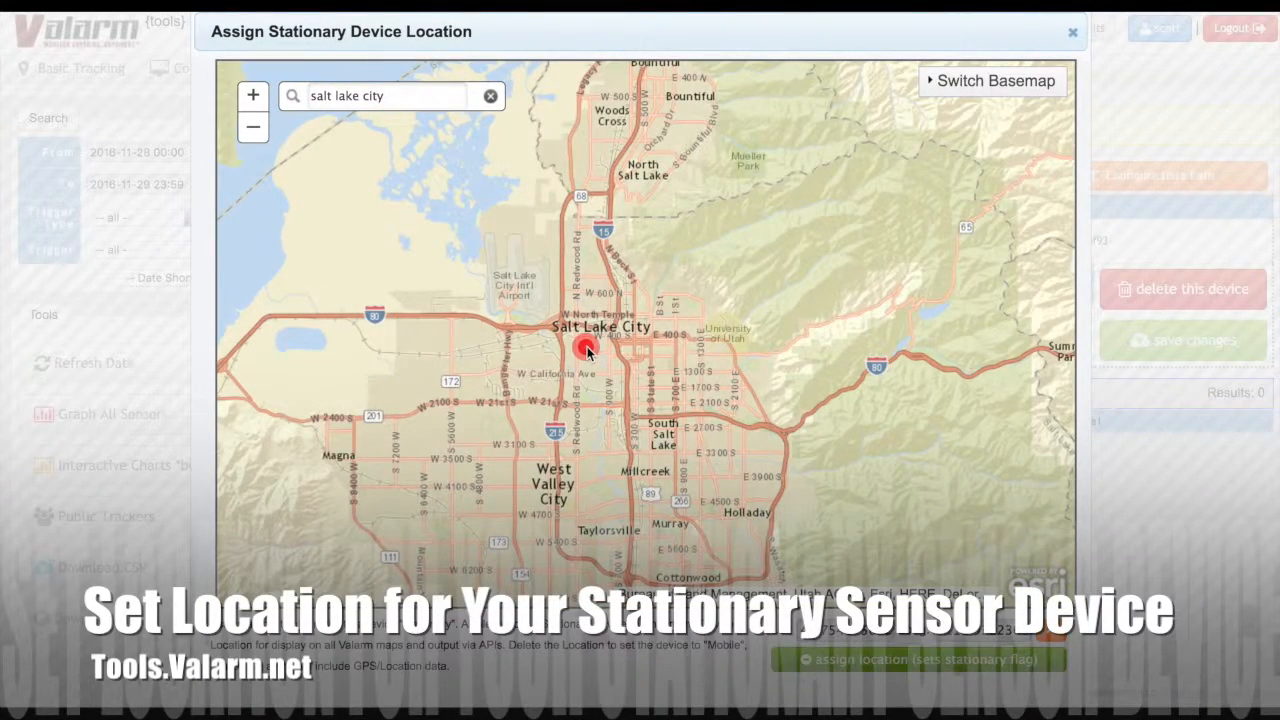
left_click(909, 672)
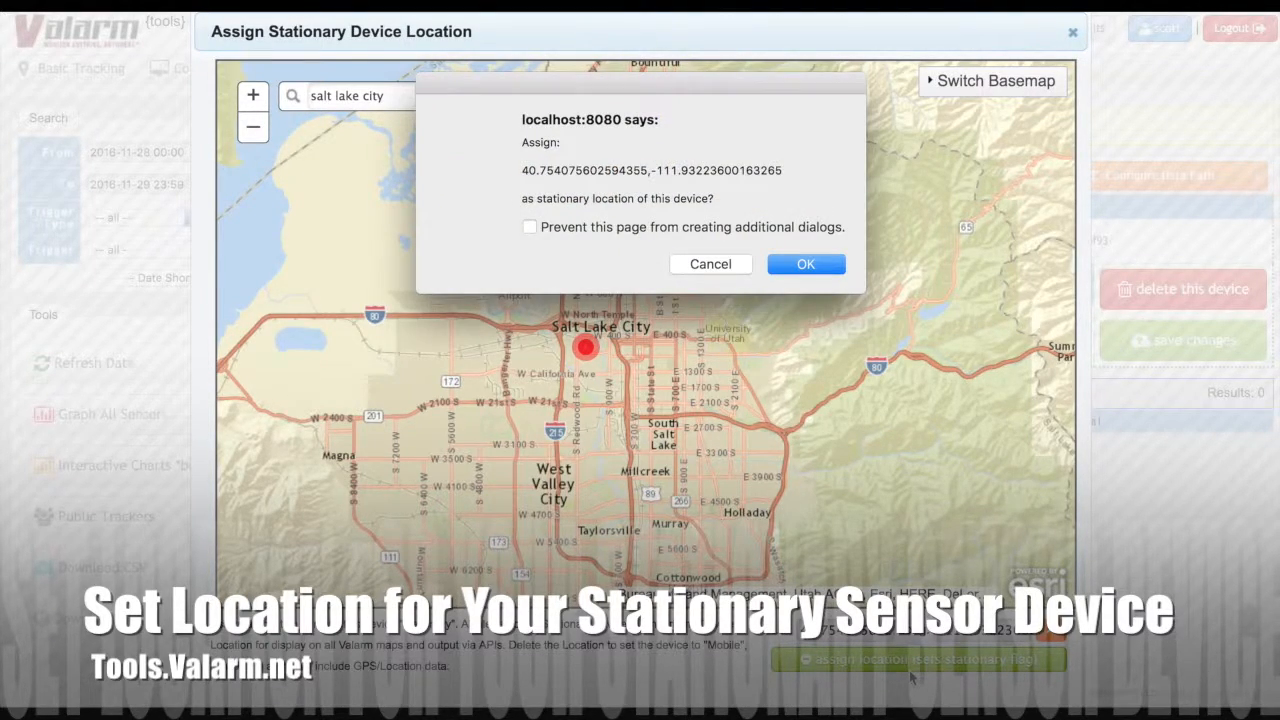
left_click(806, 264)
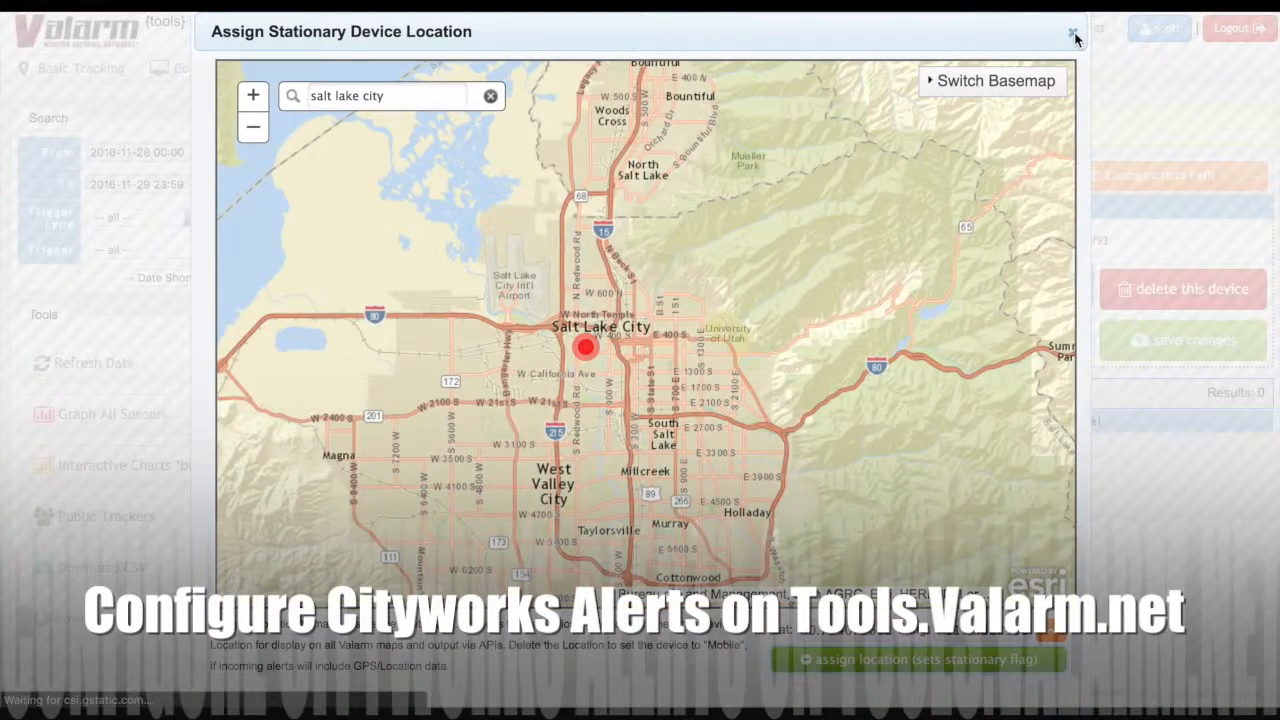
left_click(1073, 35)
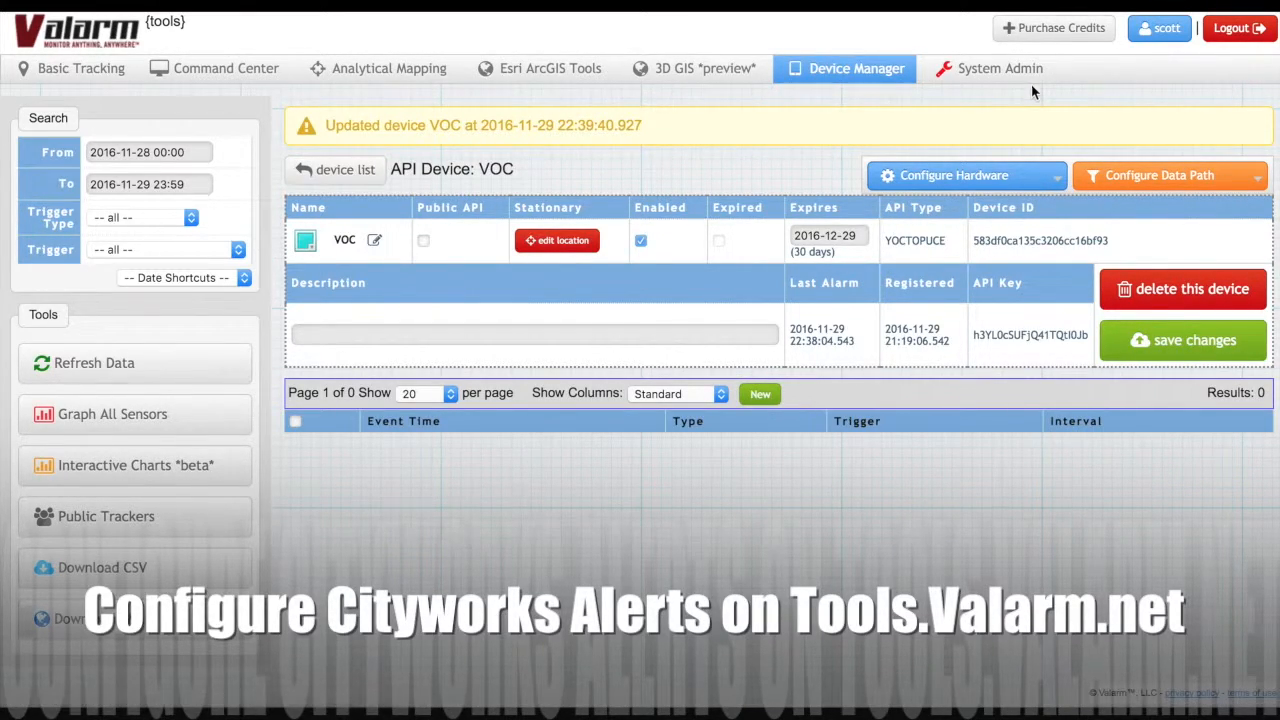
Enable the first outbound alert of the VOC device and set its type to Cityworks.
left_click(1200, 172)
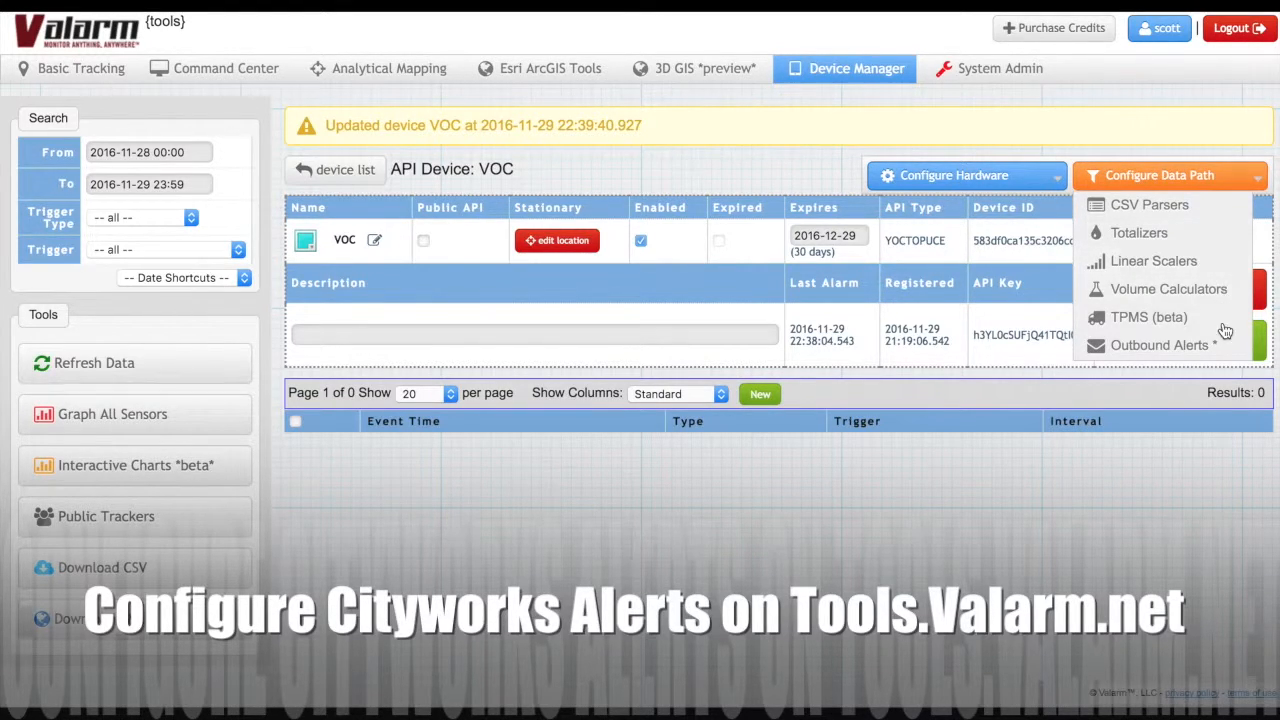
left_click(1237, 356)
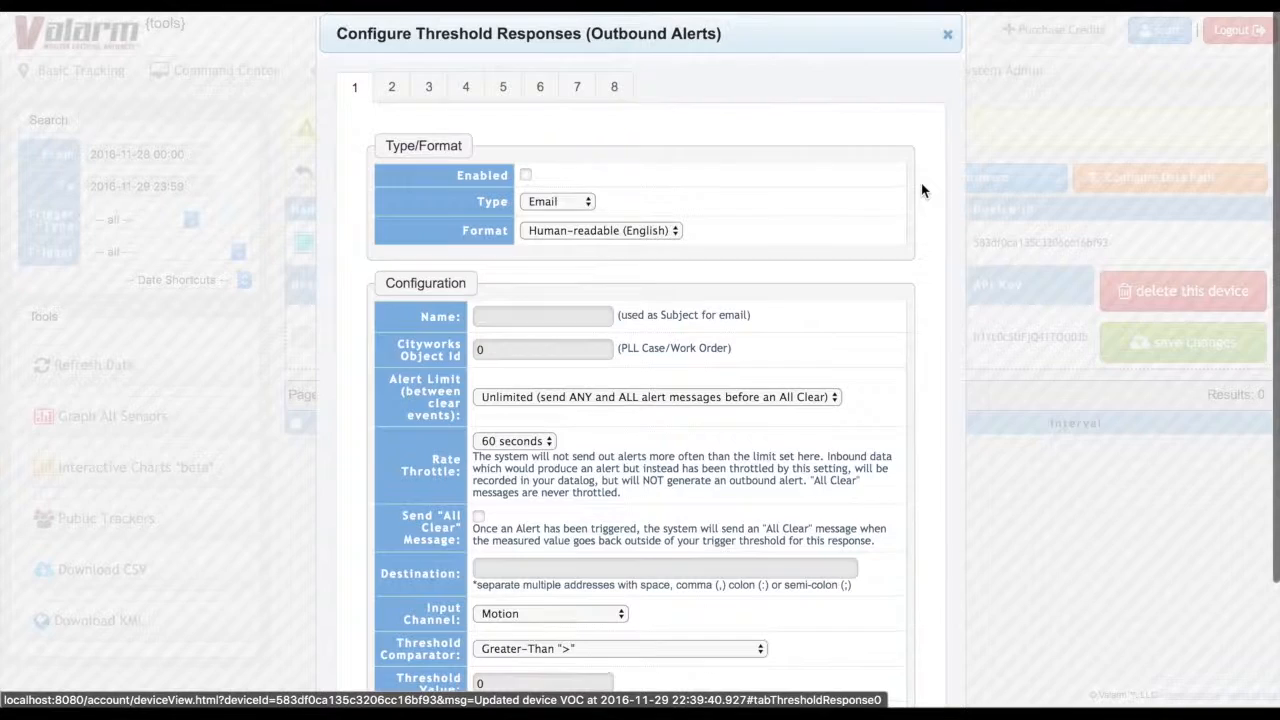
left_click(525, 173)
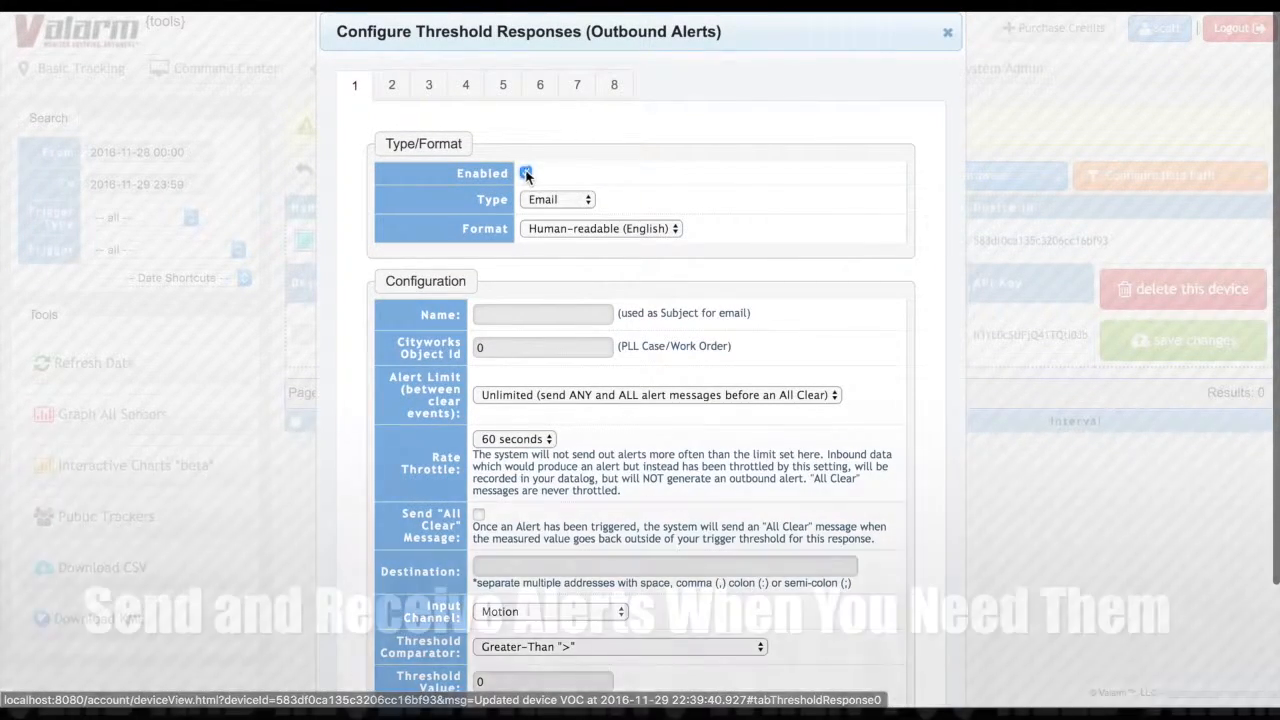
left_click(585, 200)
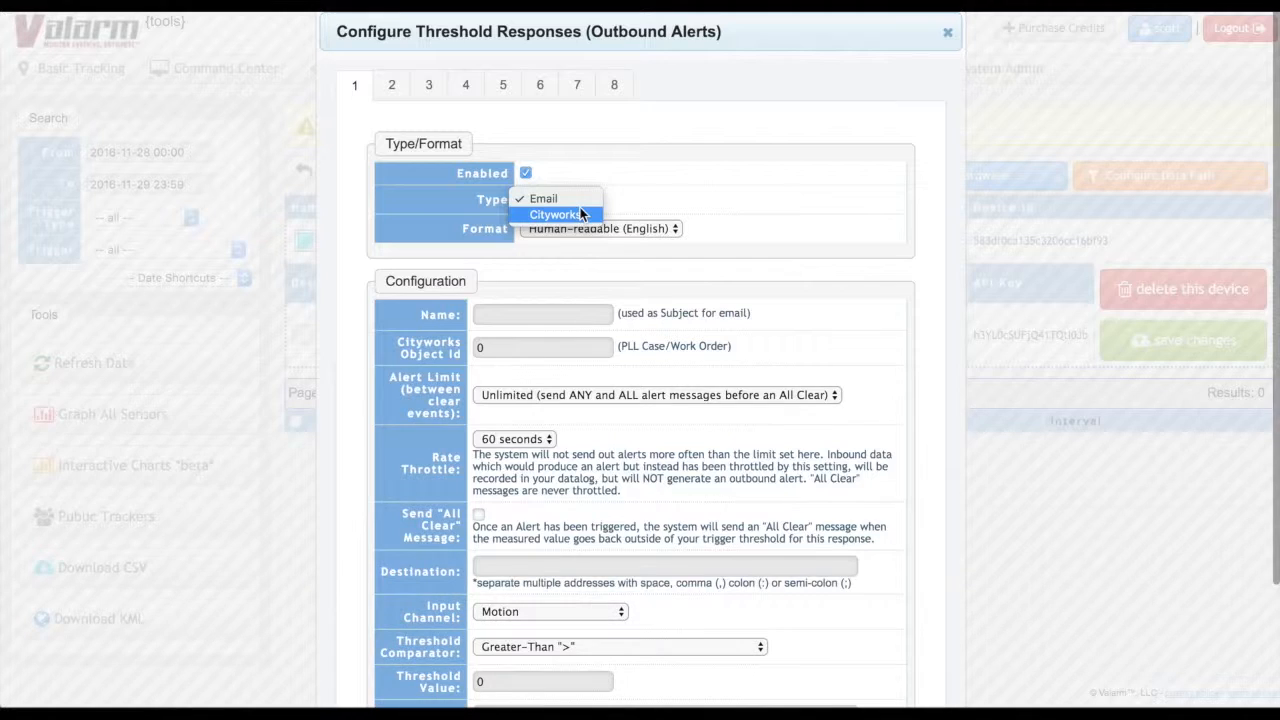
left_click(579, 216)
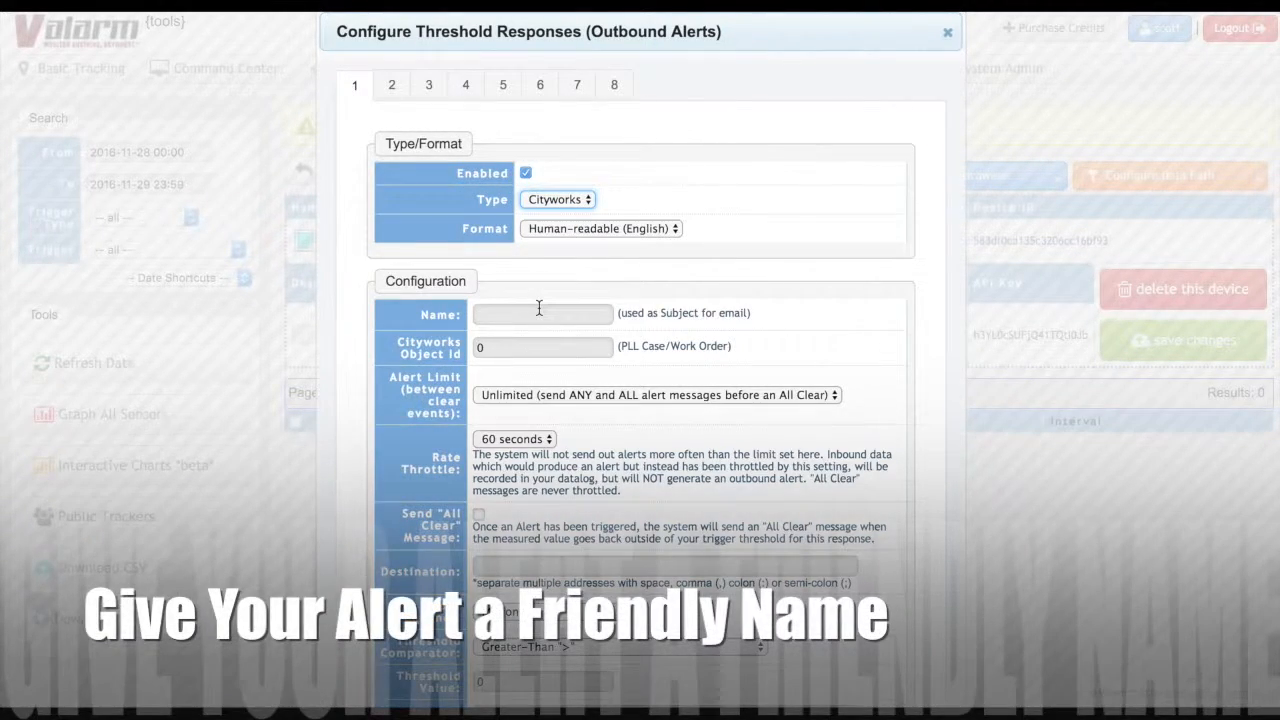
Name the alert "Air Quality" and set its Cityworks Object Id to 35.
left_click(538, 308)
type("Air Qual")
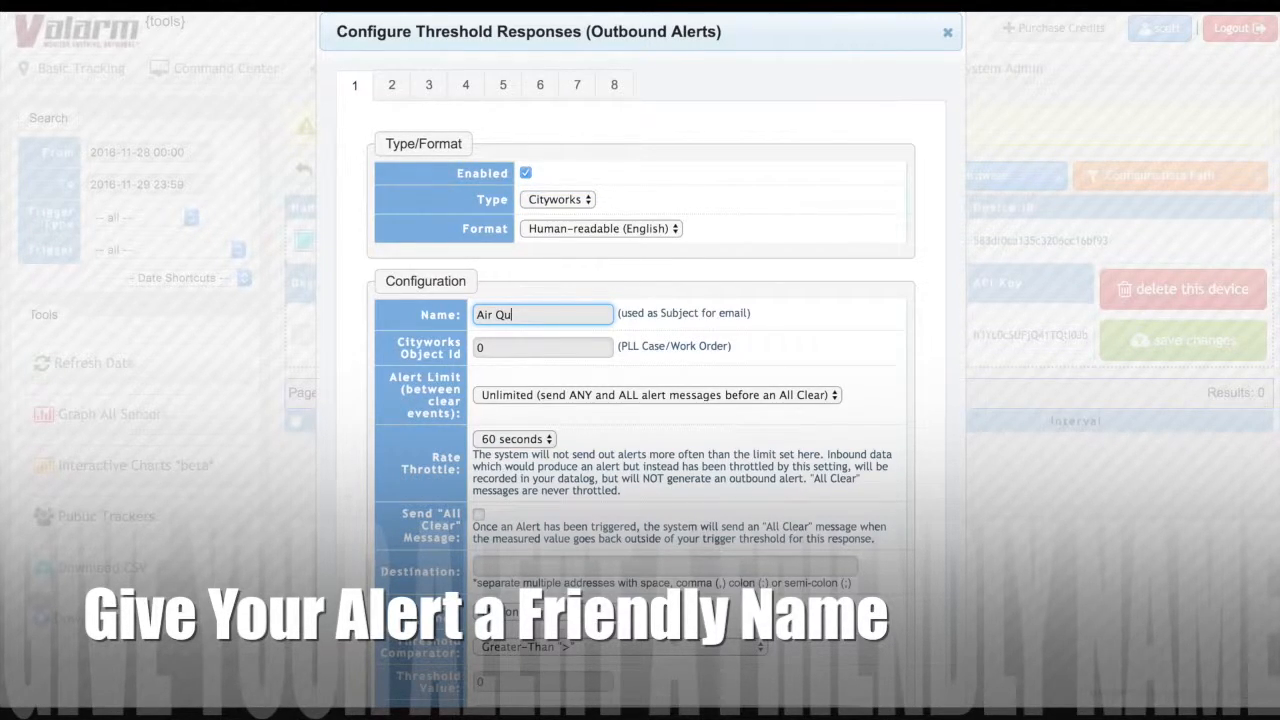
type("ity")
left_click(496, 349)
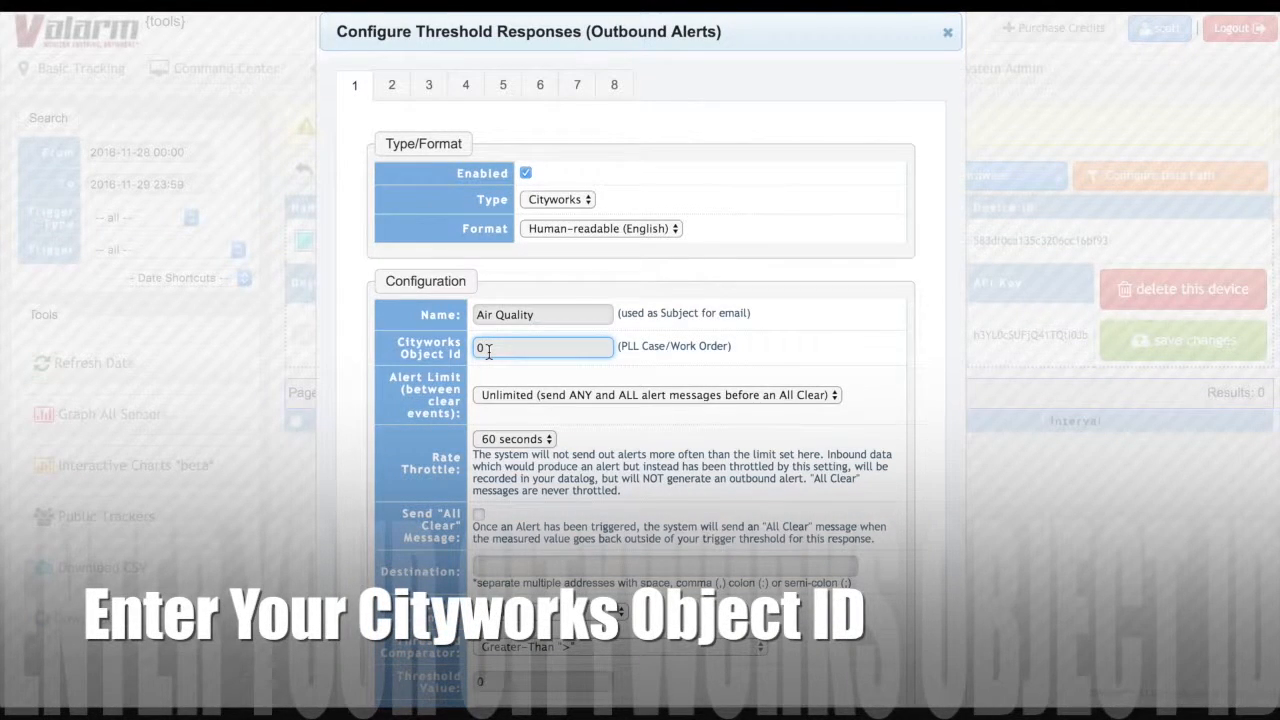
key("BackSpace")
type("35")
left_click(662, 340)
Set the alert to trigger when input channel Calculated 01 is Greater-Than a threshold value of 200.
scroll(814, 336, "down", 3)
left_click(599, 463)
scroll(599, 496, "down", 10)
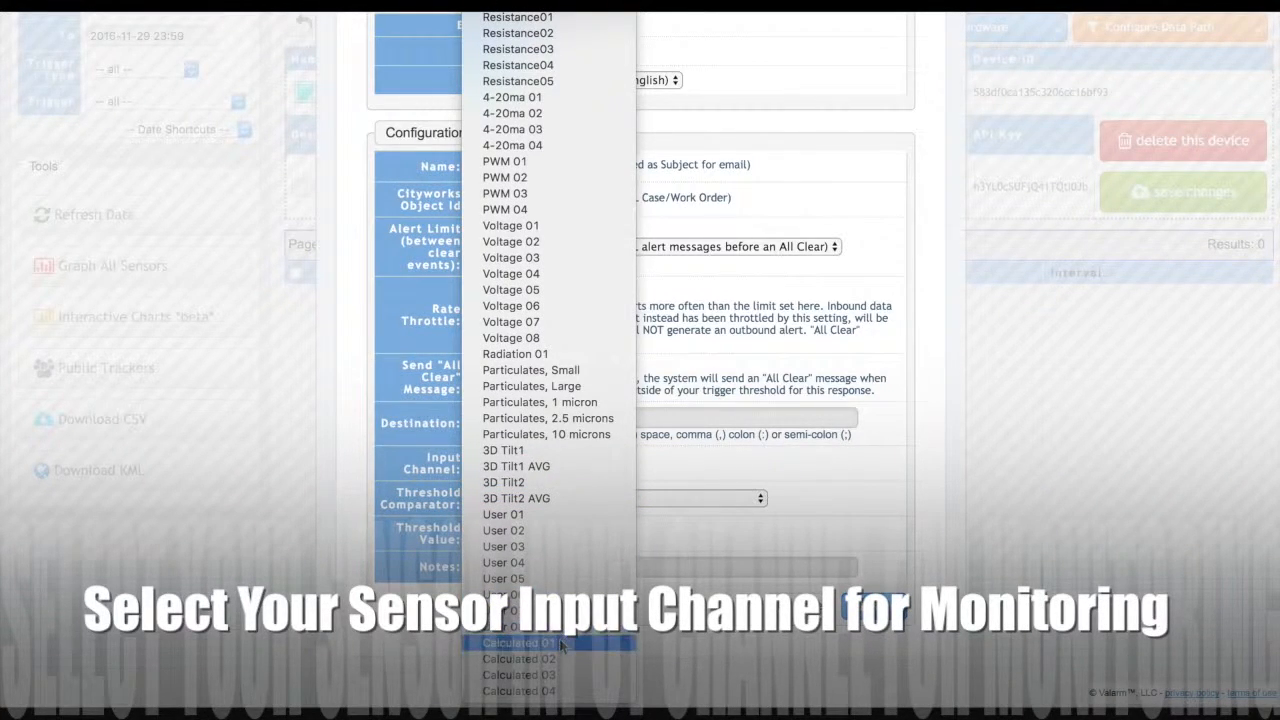
left_click(560, 644)
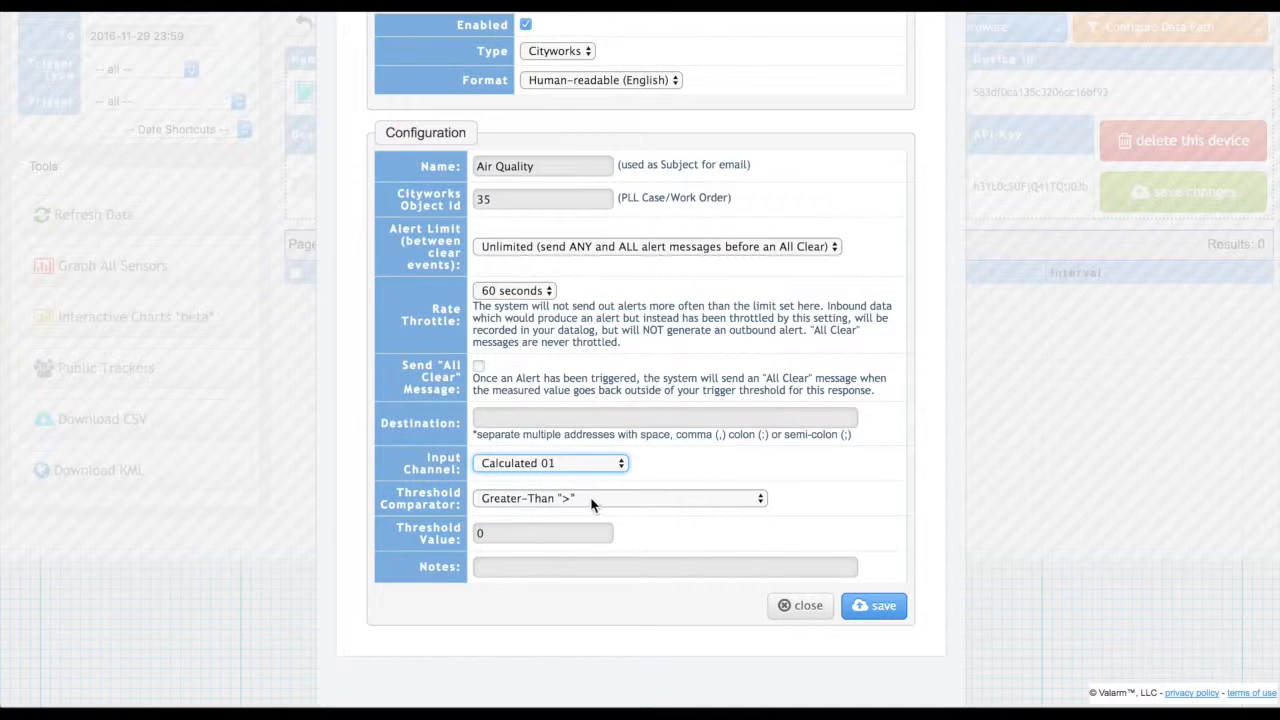
left_click(590, 500)
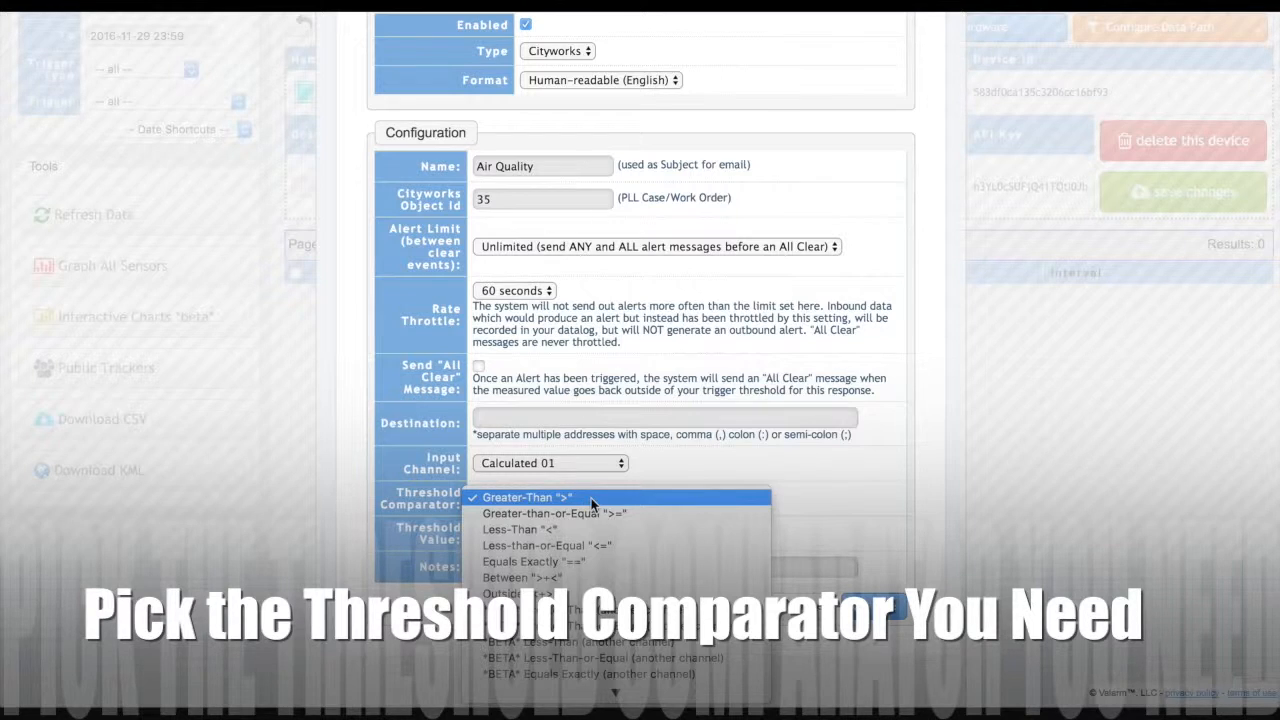
left_click(591, 498)
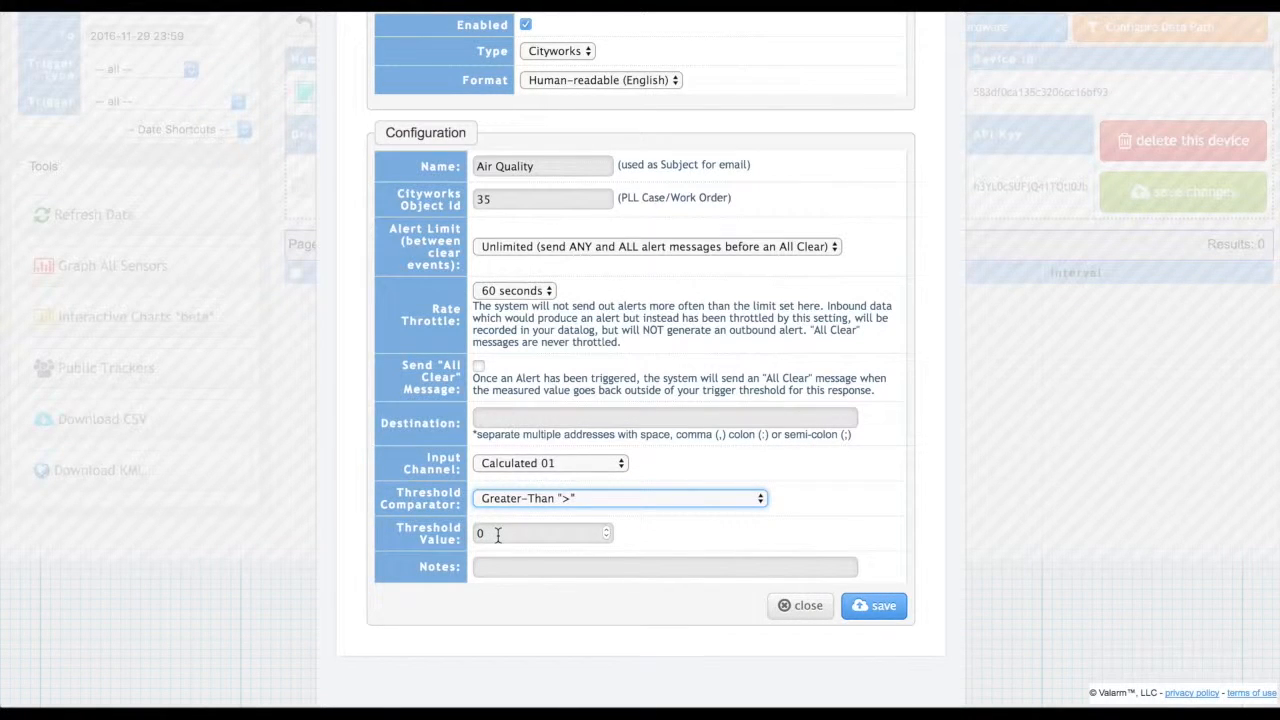
left_click(497, 535)
key("BackSpace")
type("200")
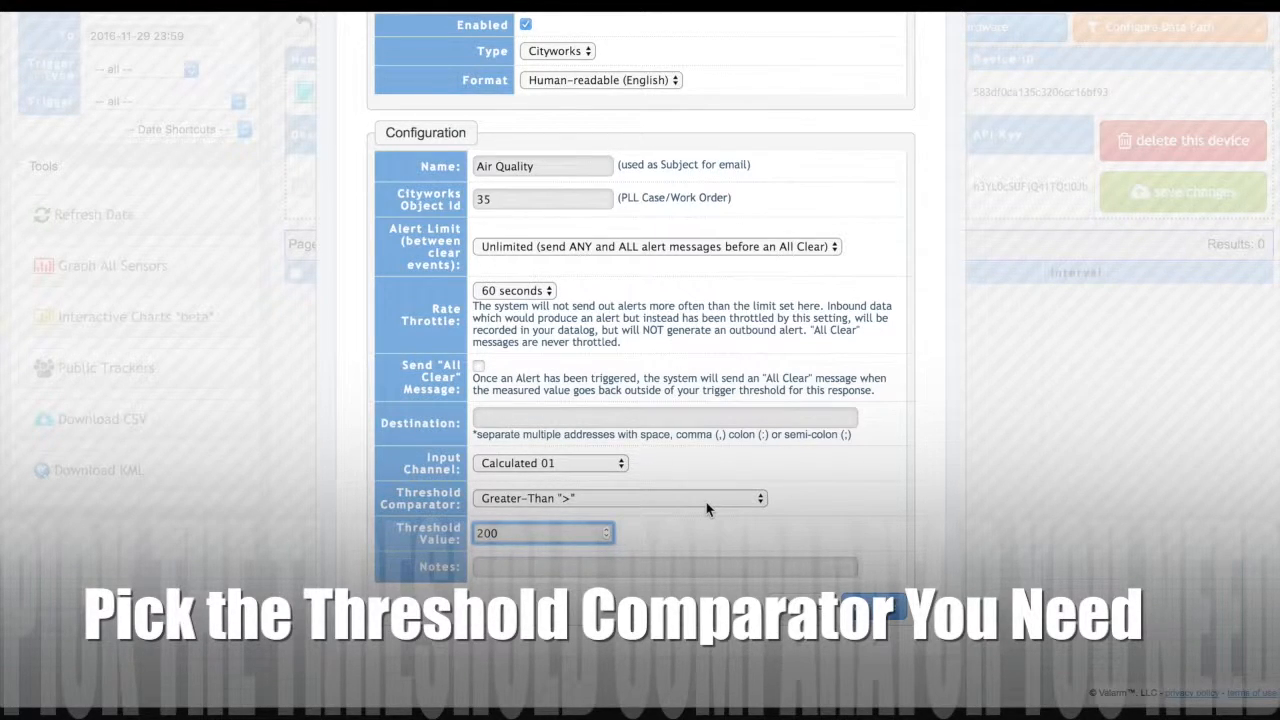
Add the note "Volatile organic compounds" to the alert, save it and close the outbound alerts configuration.
left_click(483, 569)
type("Vola")
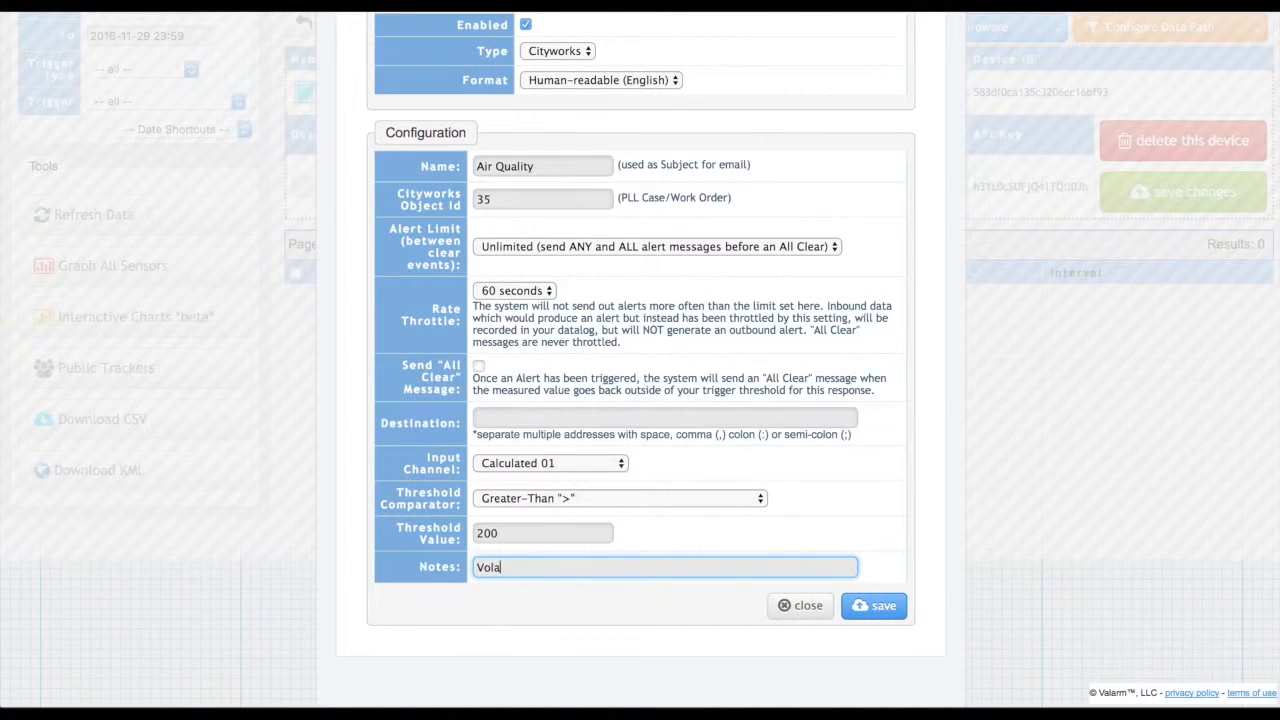
type("tile organic com")
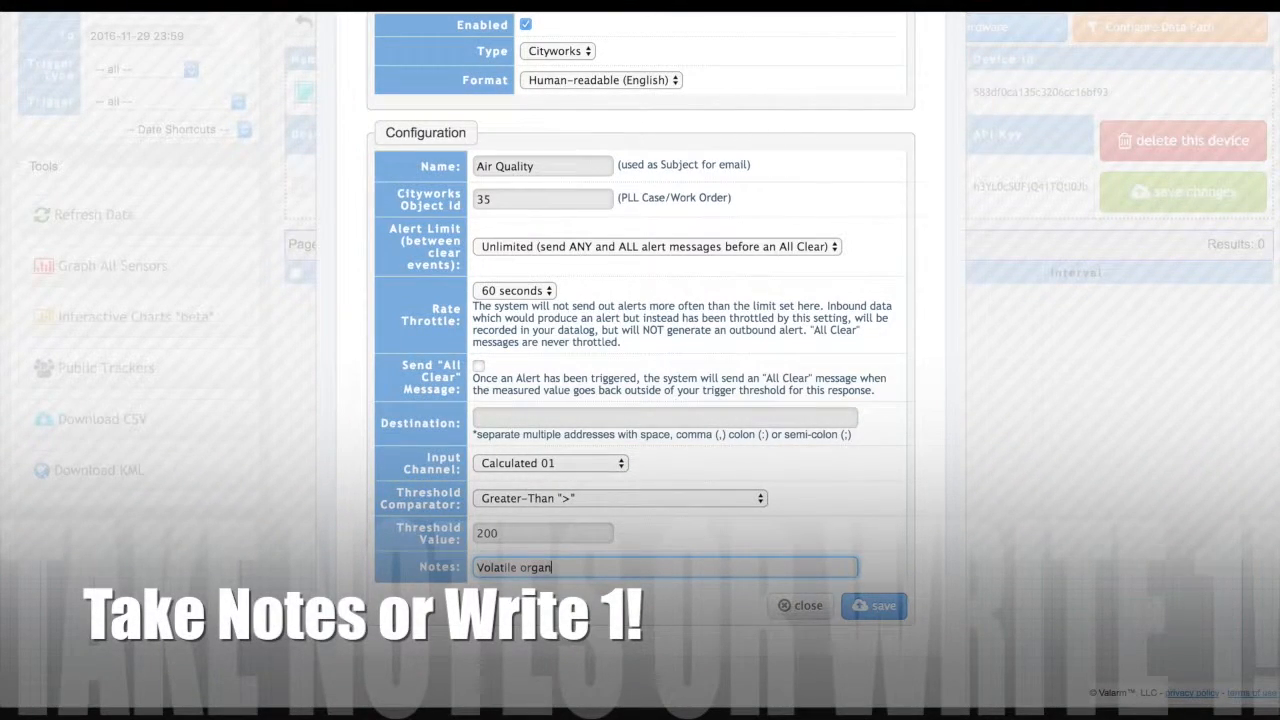
type("pounds")
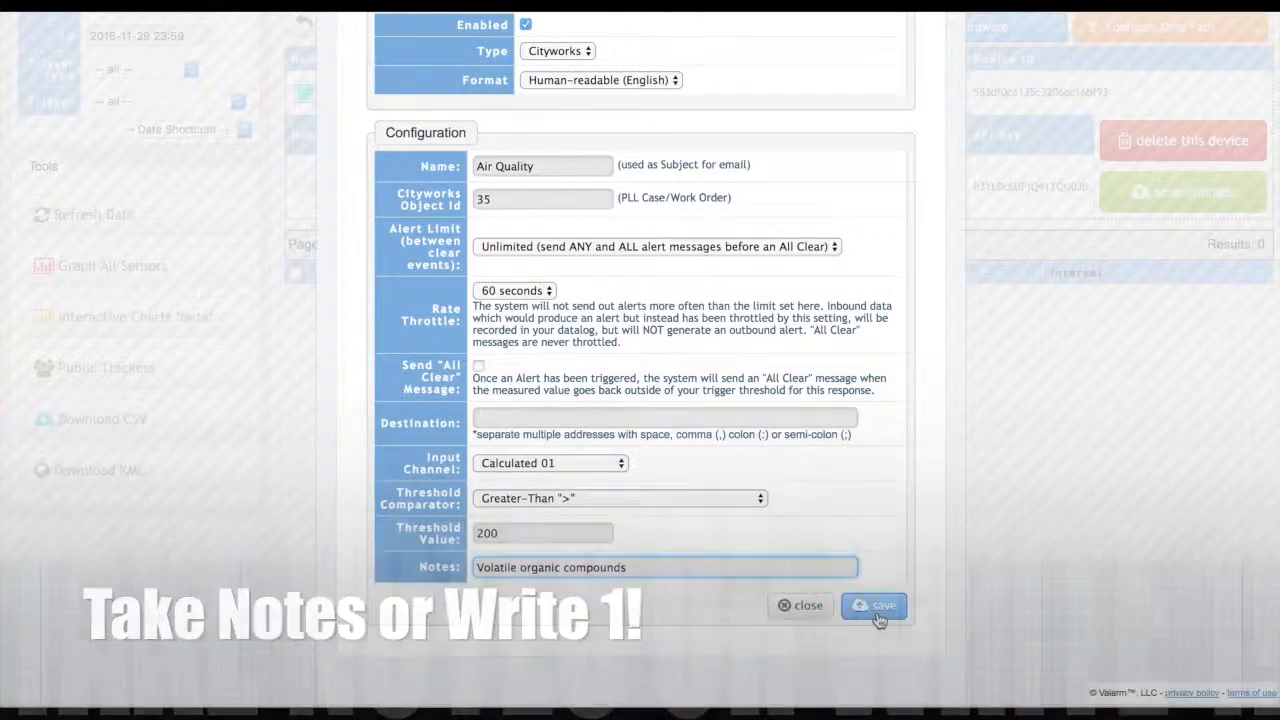
scroll(793, 211, "up", 3)
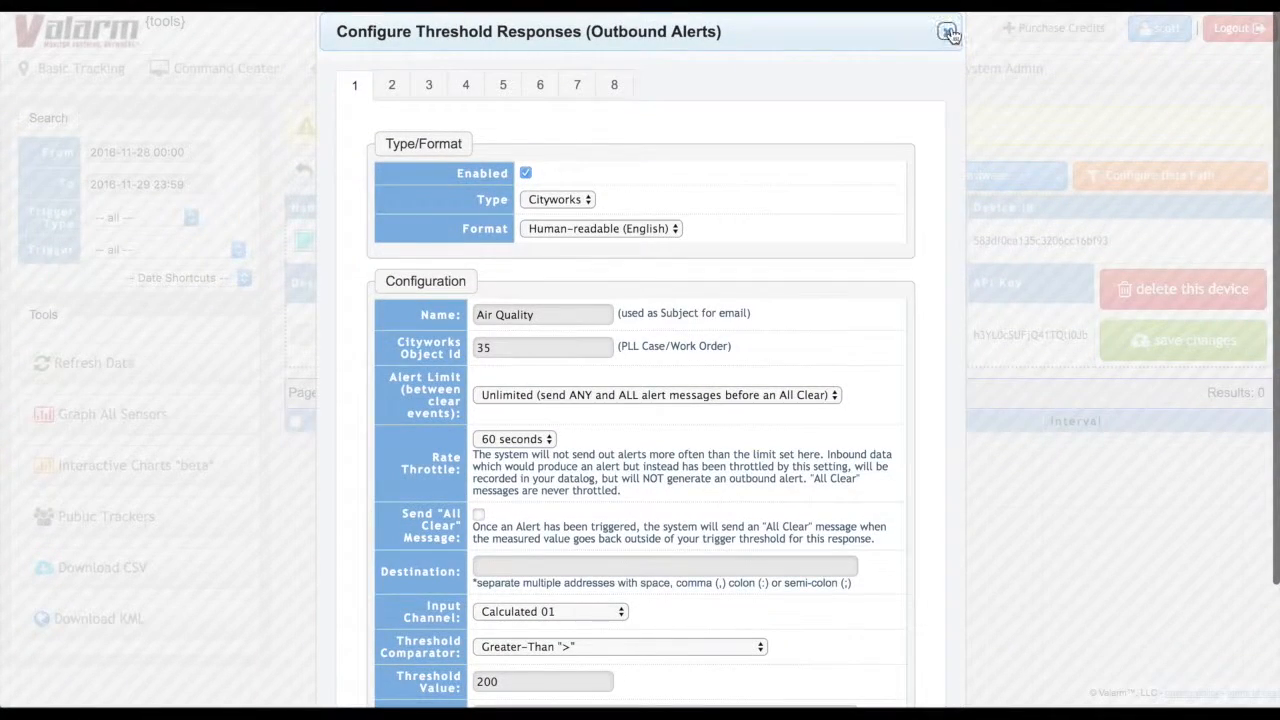
left_click(950, 34)
Refresh the VOC device's data to view its latest sensor readings.
left_click(209, 362)
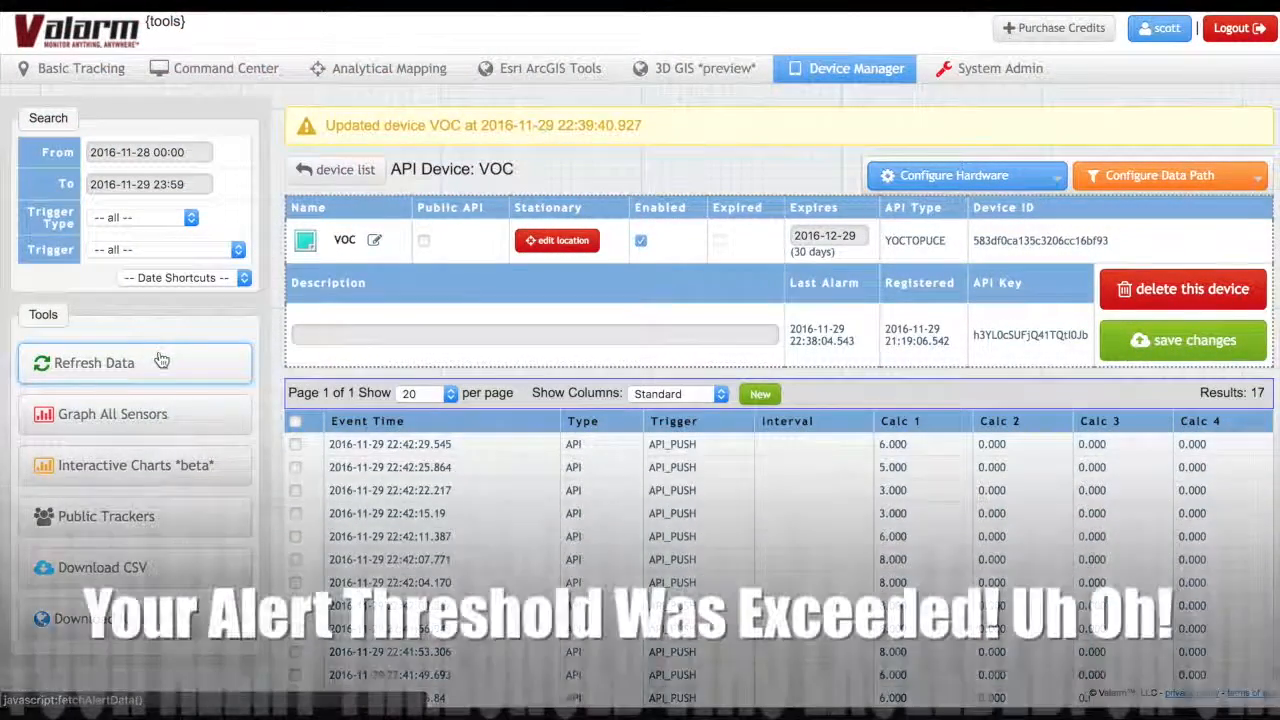
left_click(228, 362)
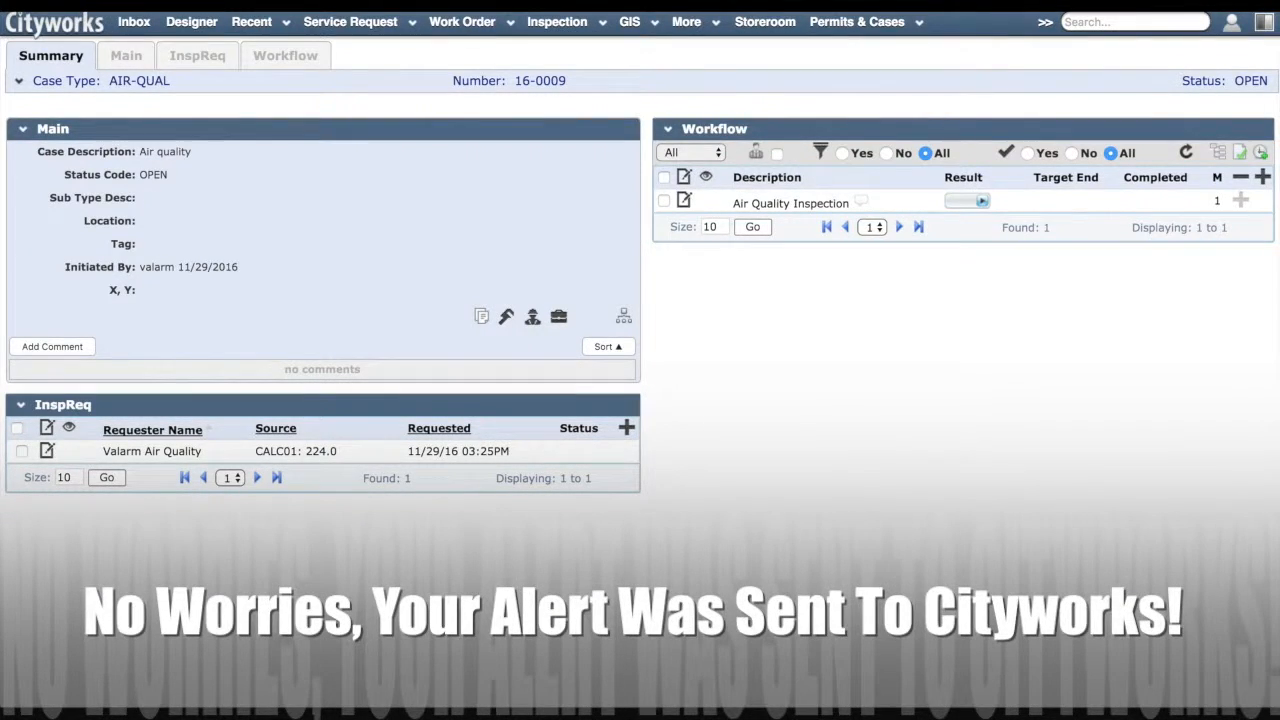
Switch to Cityworks, reload the AIR-QUAL case summary and open the newest Valarm Air Quality inspection request.
left_click(77, 3)
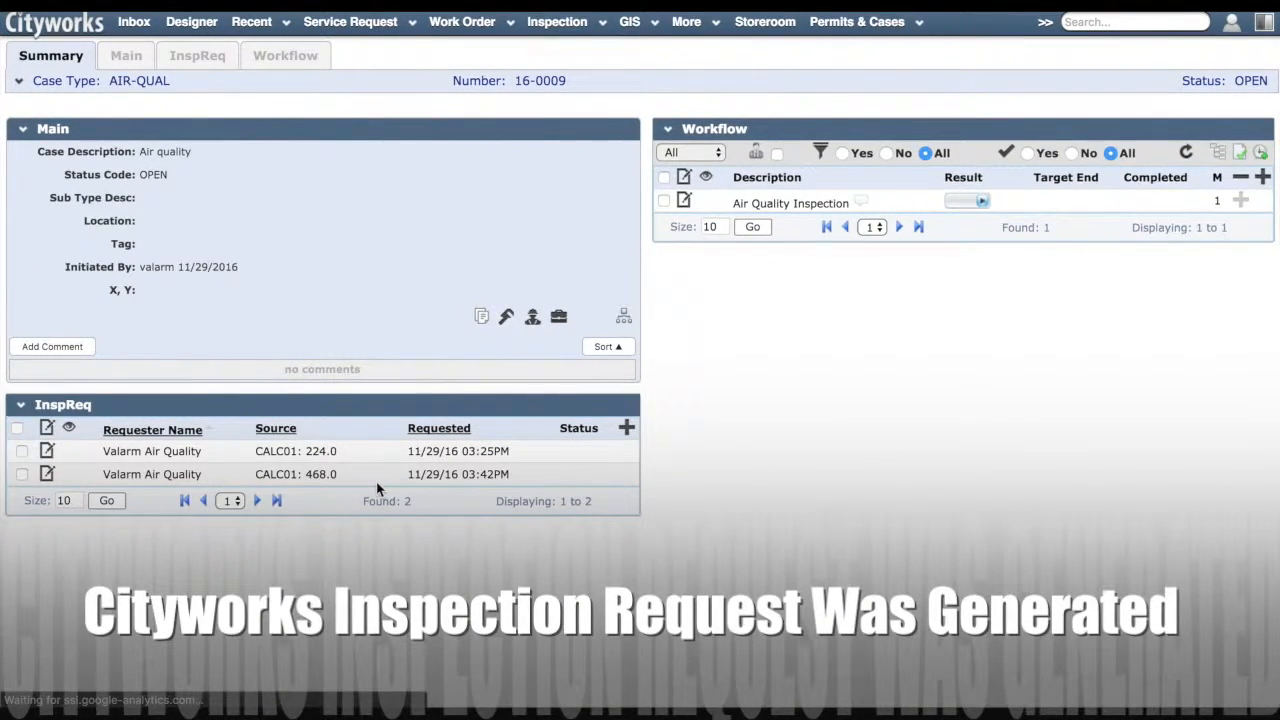
left_click(47, 474)
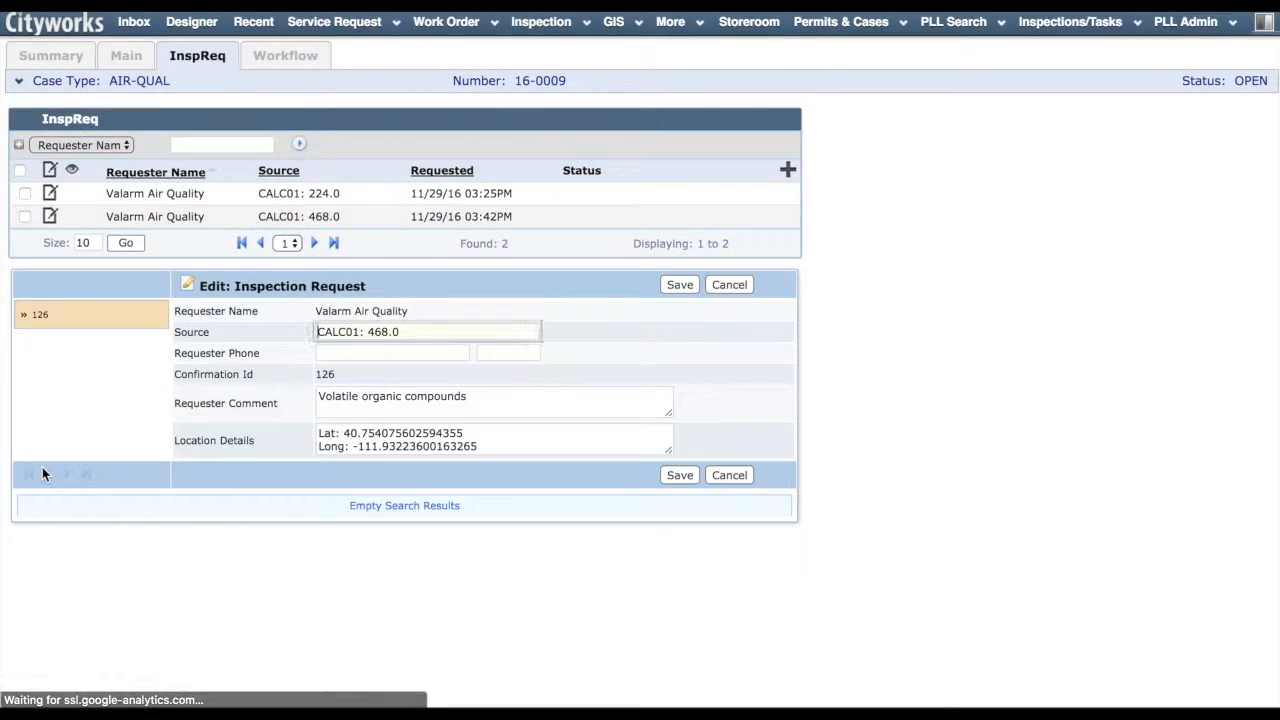